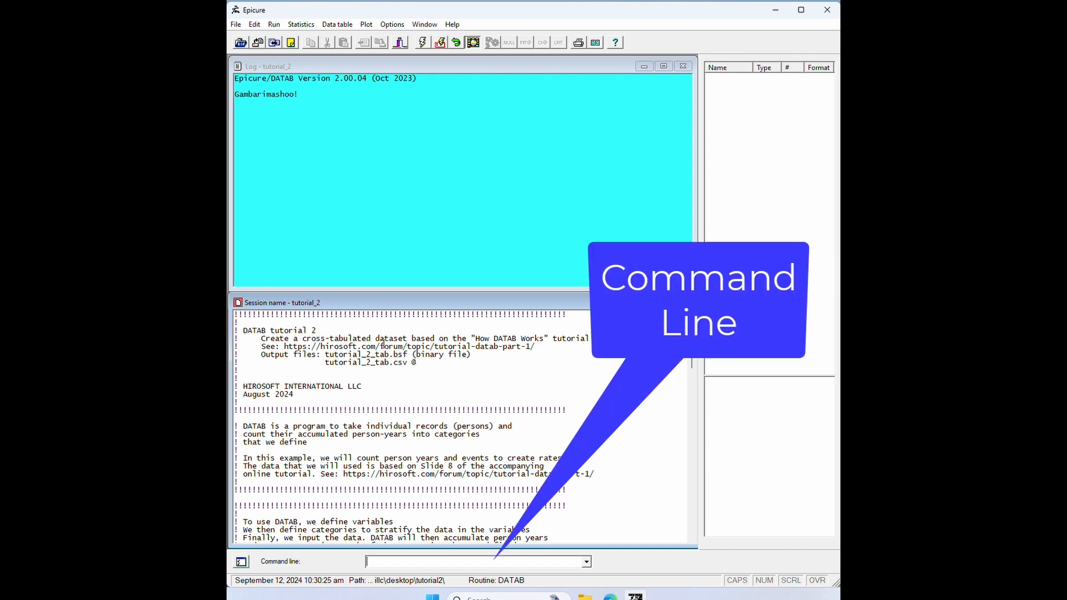
Run the script's "new datab @" command to start a new DATAB session.
scroll(321, 391, down, 1)
scroll(320, 391, down, 8)
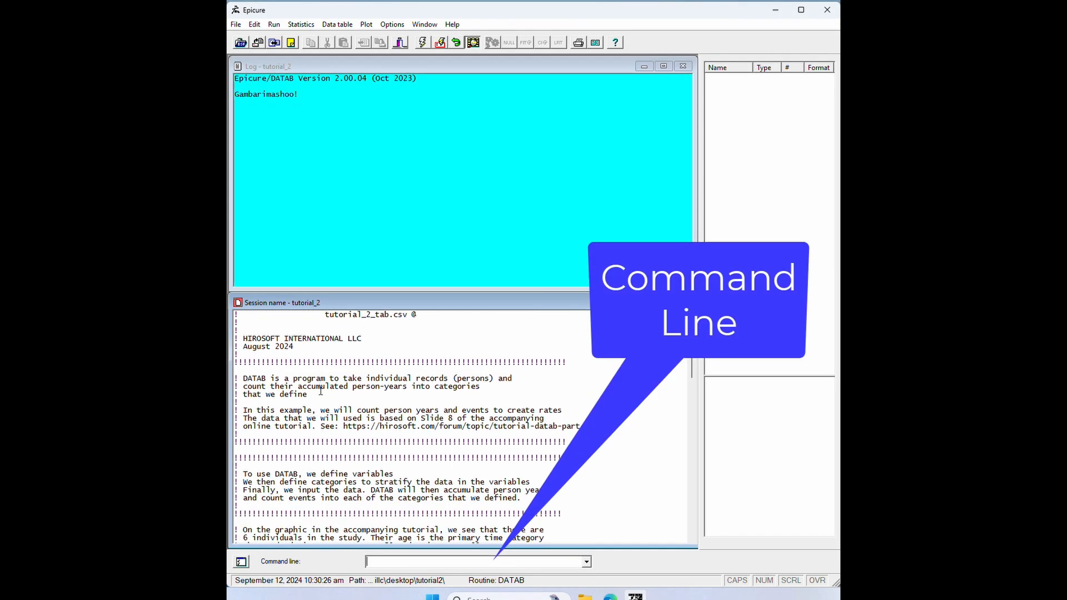
scroll(318, 386, down, 1)
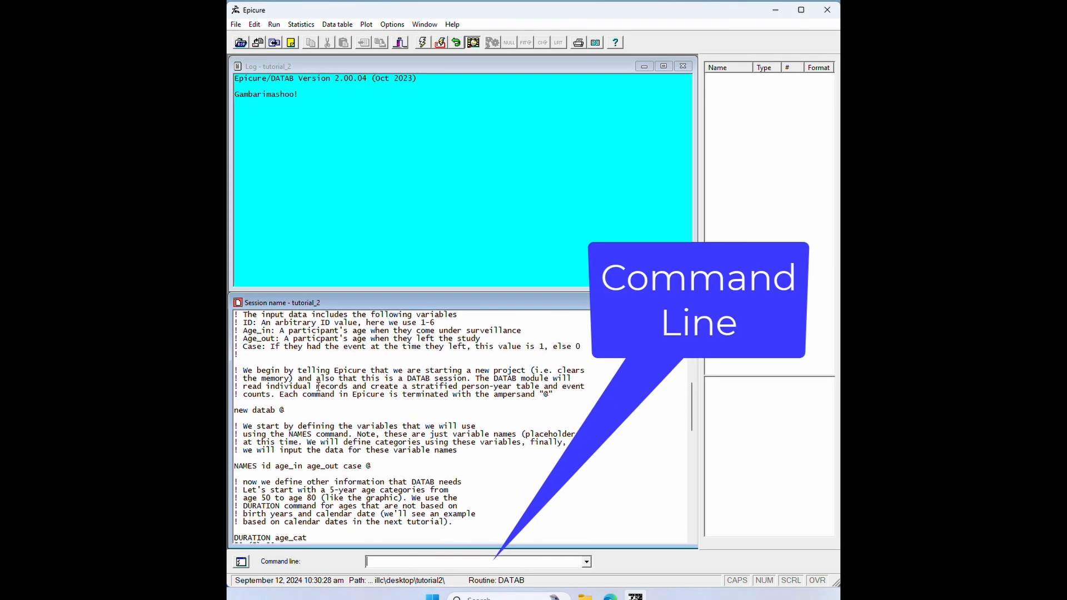
drag(235, 411, 310, 410)
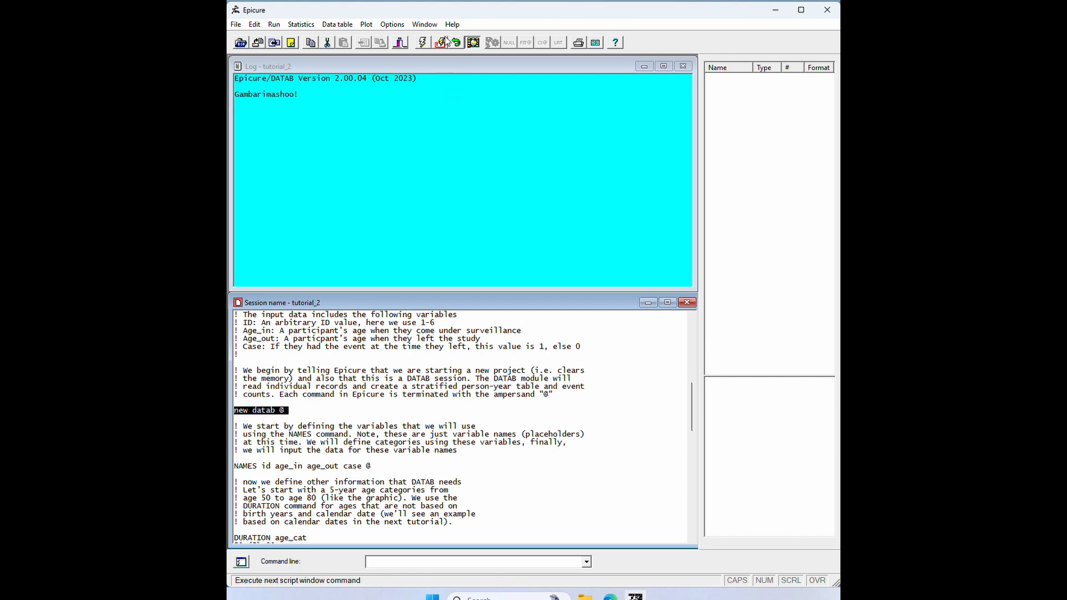
click(422, 42)
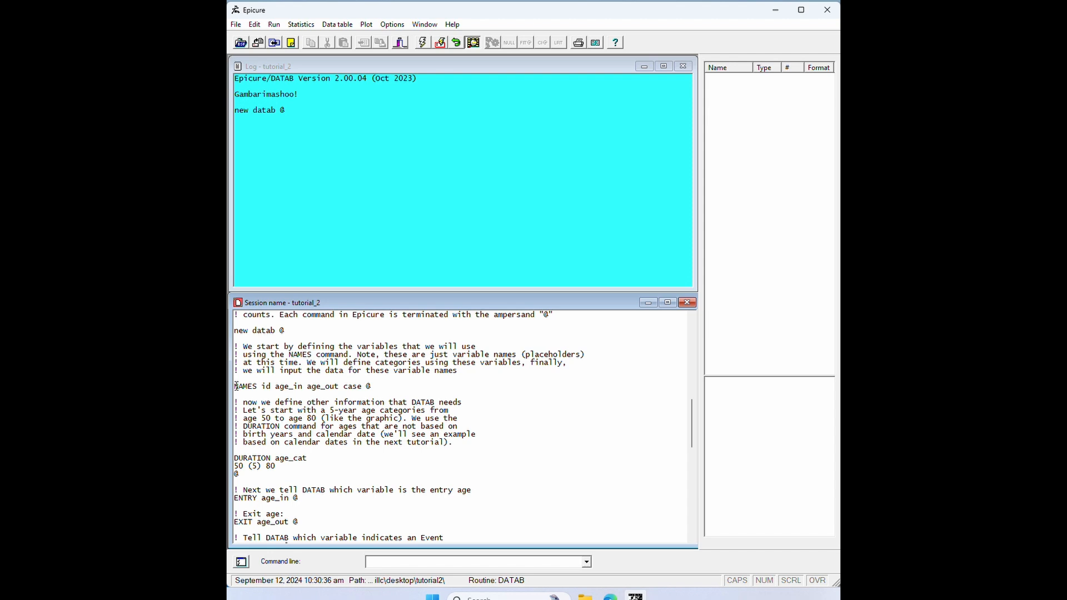
Run the NAMES command defining id, age_in, age_out and case, then the DURATION age_cat 50 (5) 80 command.
drag(236, 385, 409, 385)
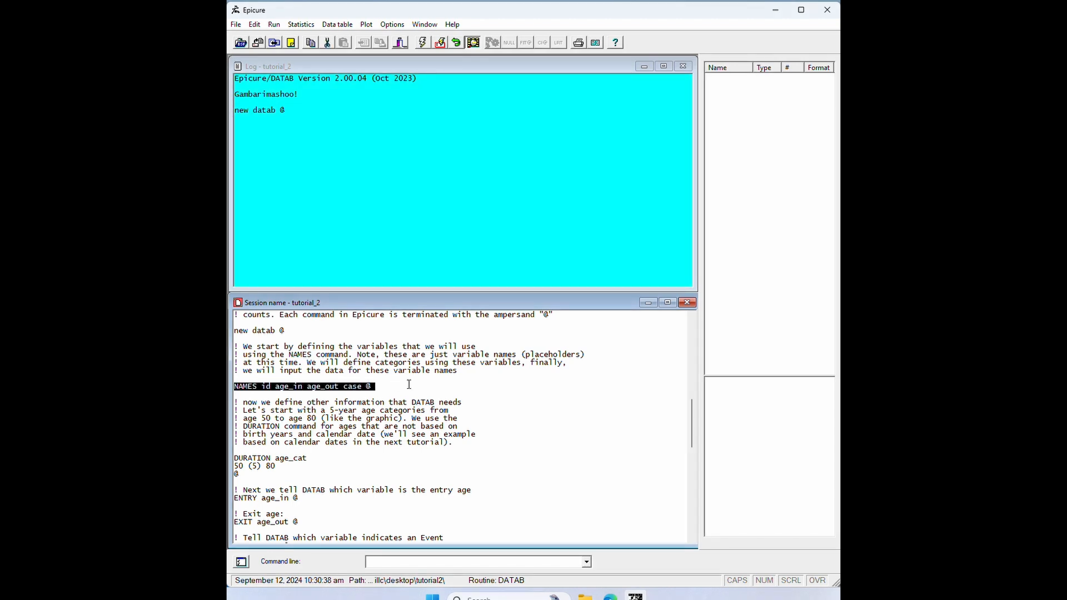
click(443, 43)
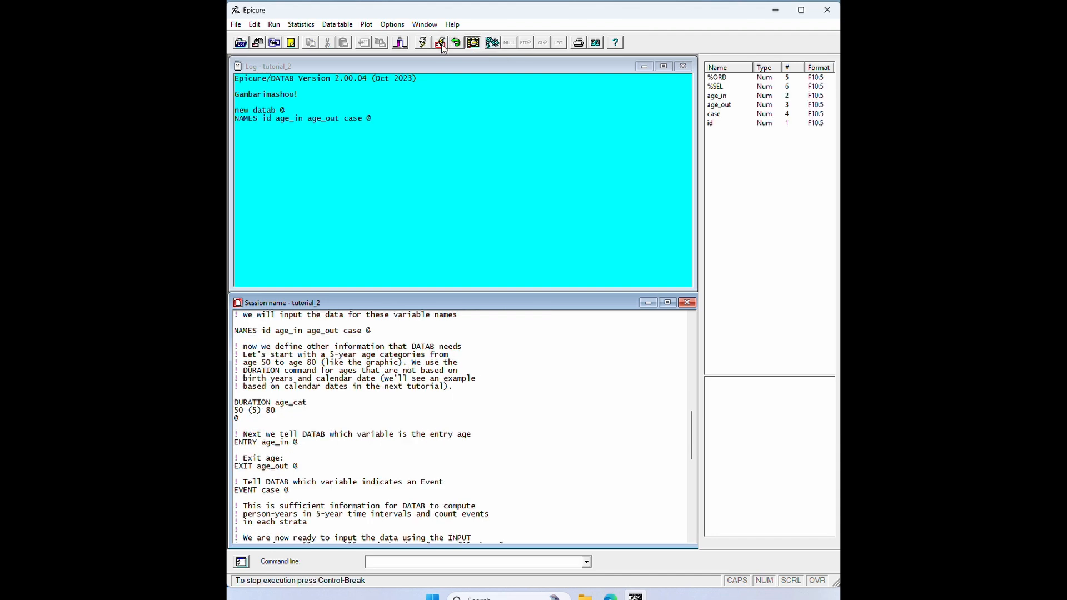
scroll(352, 396, down, 2)
scroll(353, 396, down, 1)
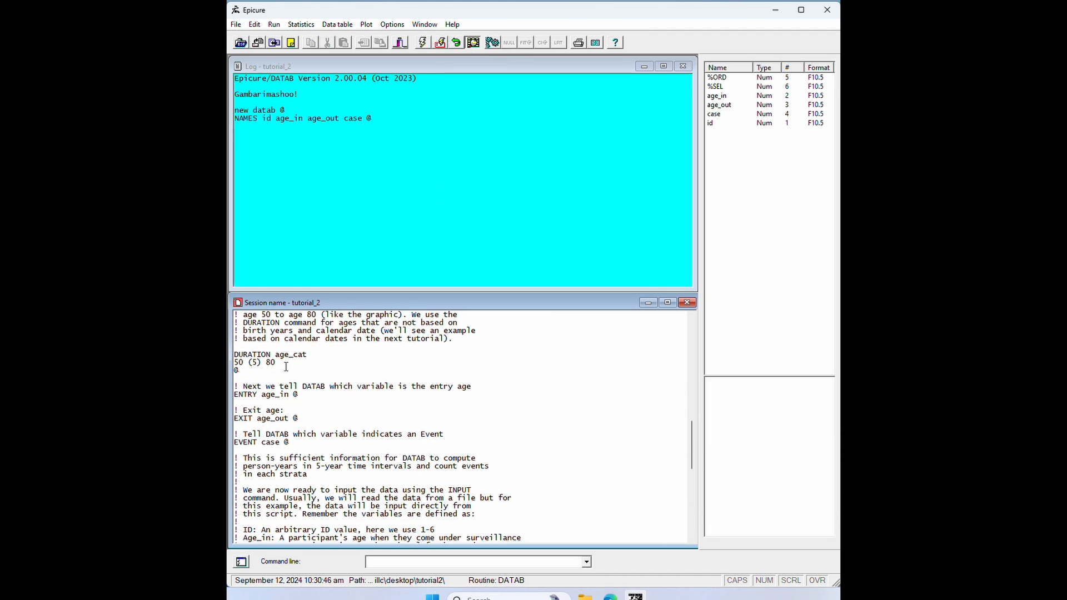
click(236, 358)
drag(234, 354, 295, 370)
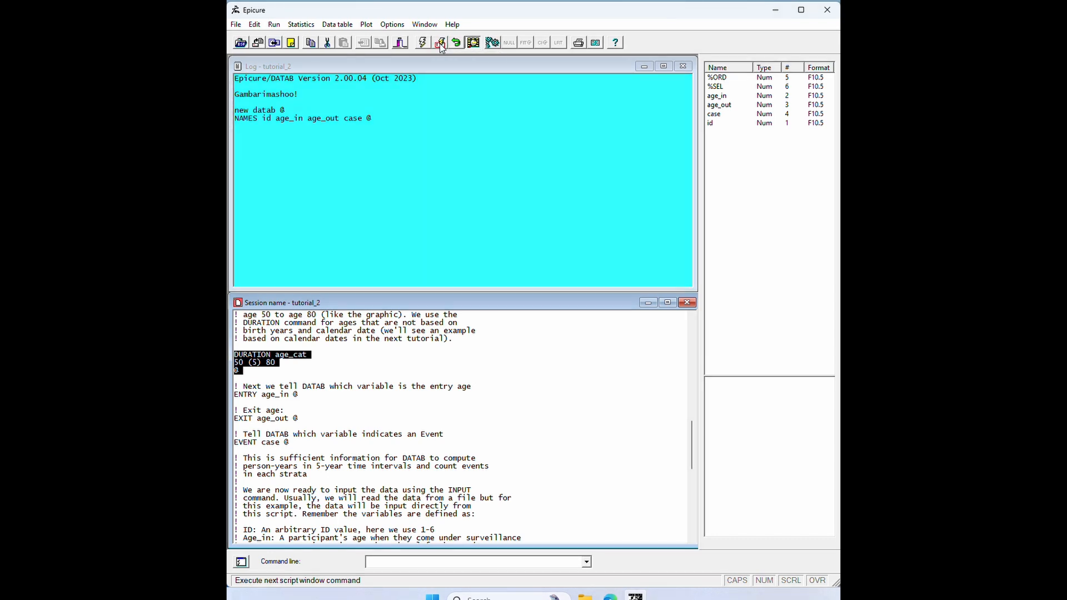
click(439, 43)
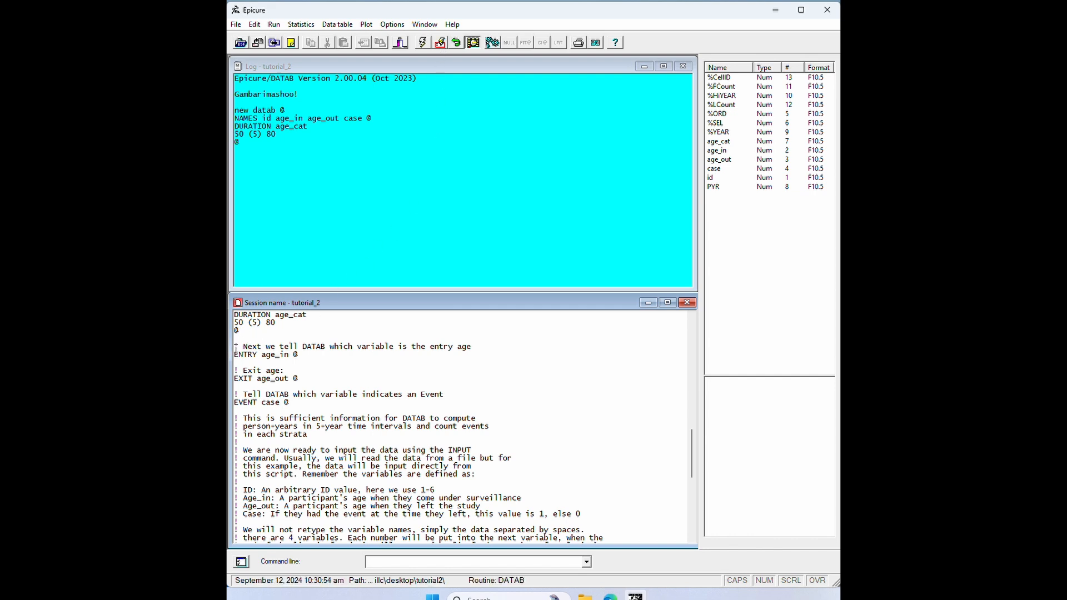
Run the ENTRY age_in, EXIT age_out and EVENT case commands from the script.
drag(235, 349, 306, 402)
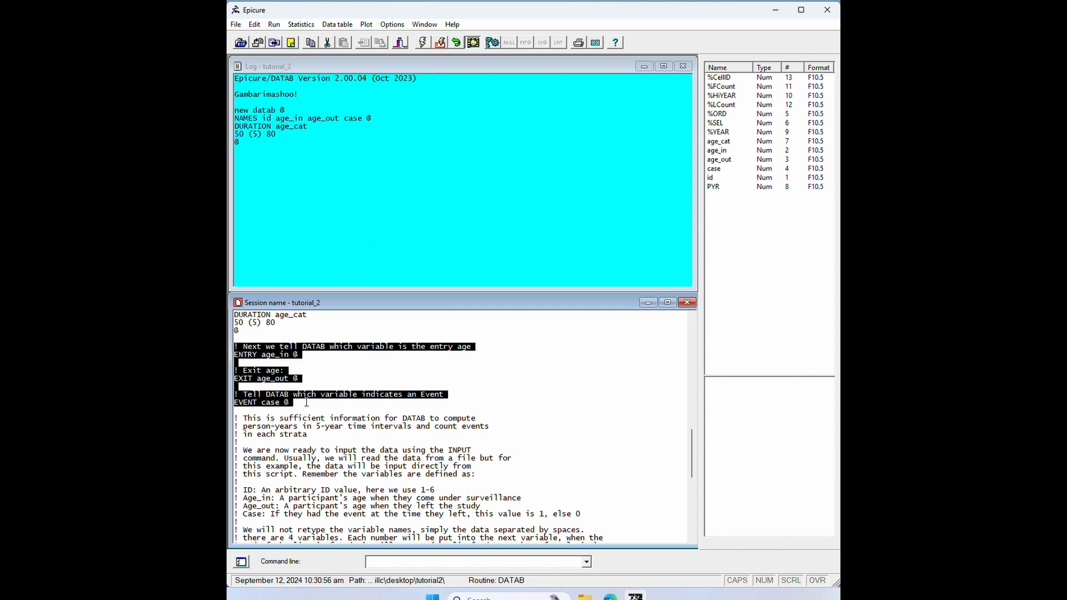
click(422, 43)
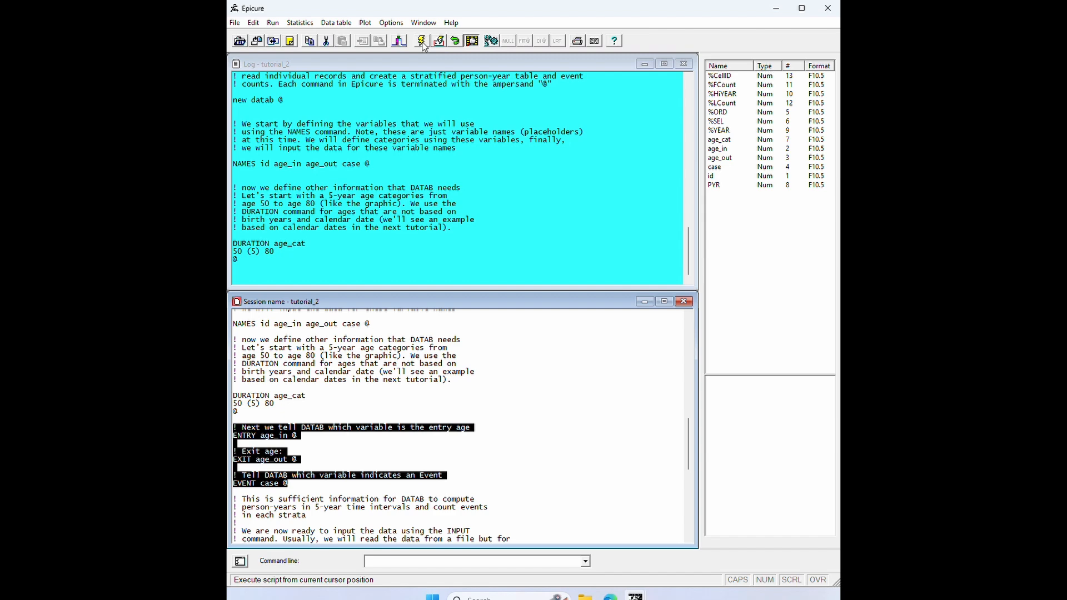
click(422, 44)
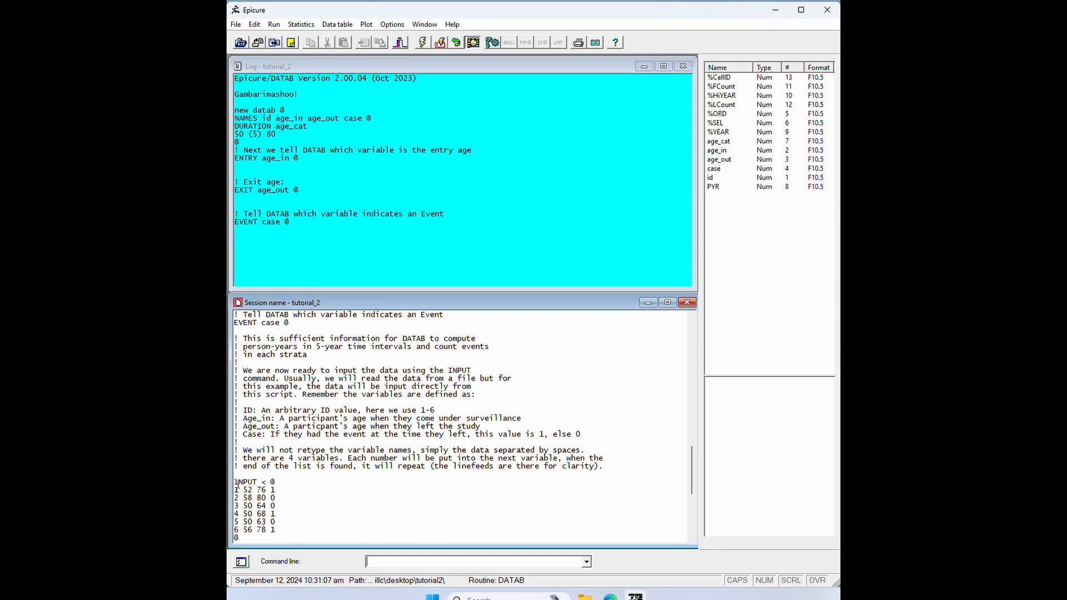
Run the INPUT command block containing the six participants' data records.
drag(235, 481, 267, 538)
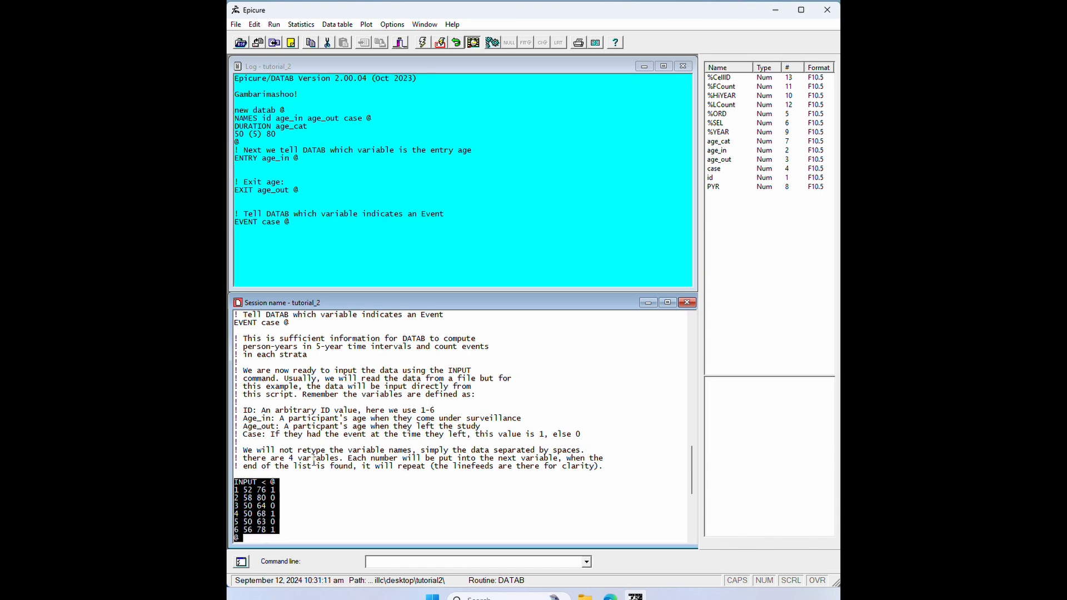
click(439, 43)
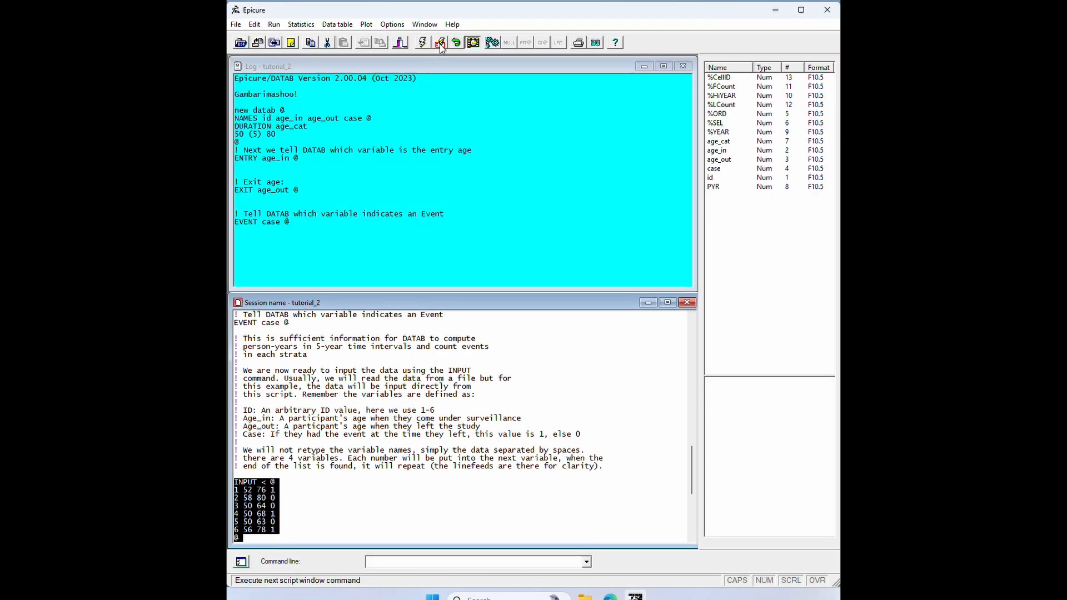
click(439, 45)
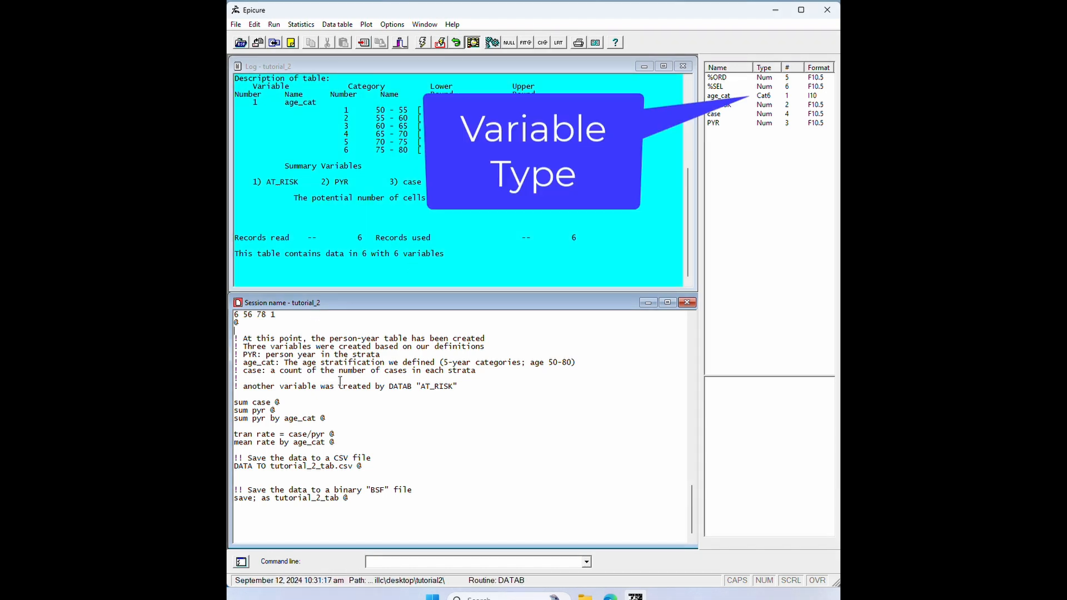
Run the summary commands sum case, sum pyr and sum pyr by age_cat.
scroll(340, 382, up, 1)
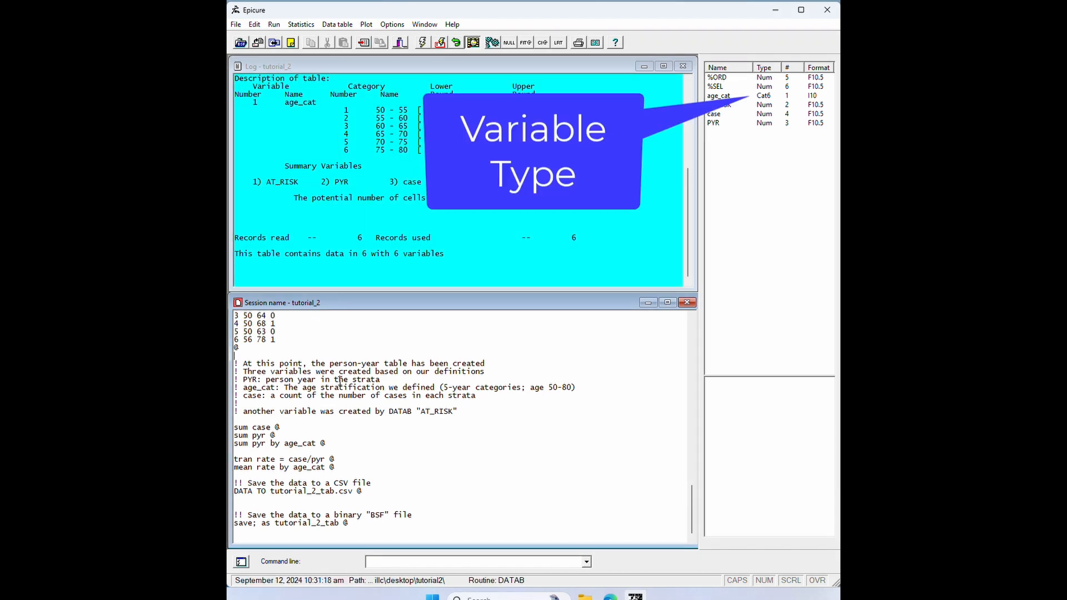
click(258, 419)
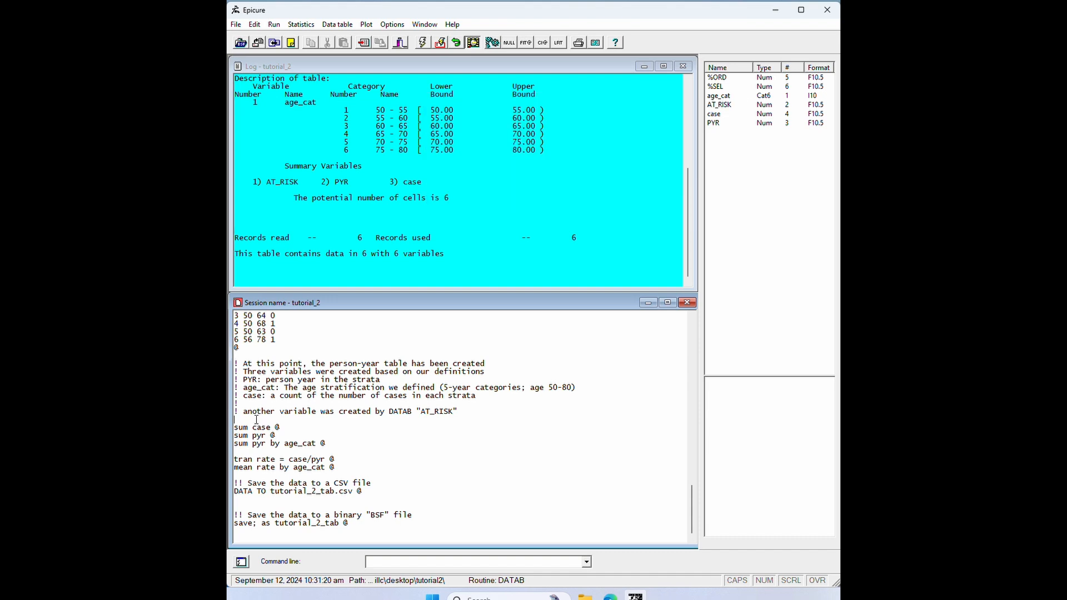
click(440, 44)
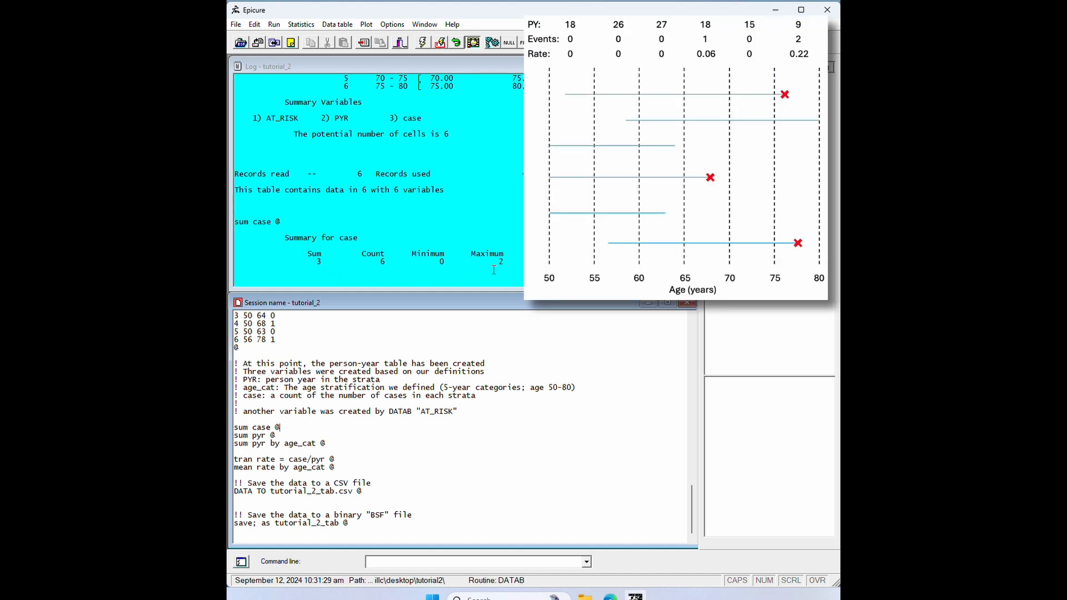
click(443, 46)
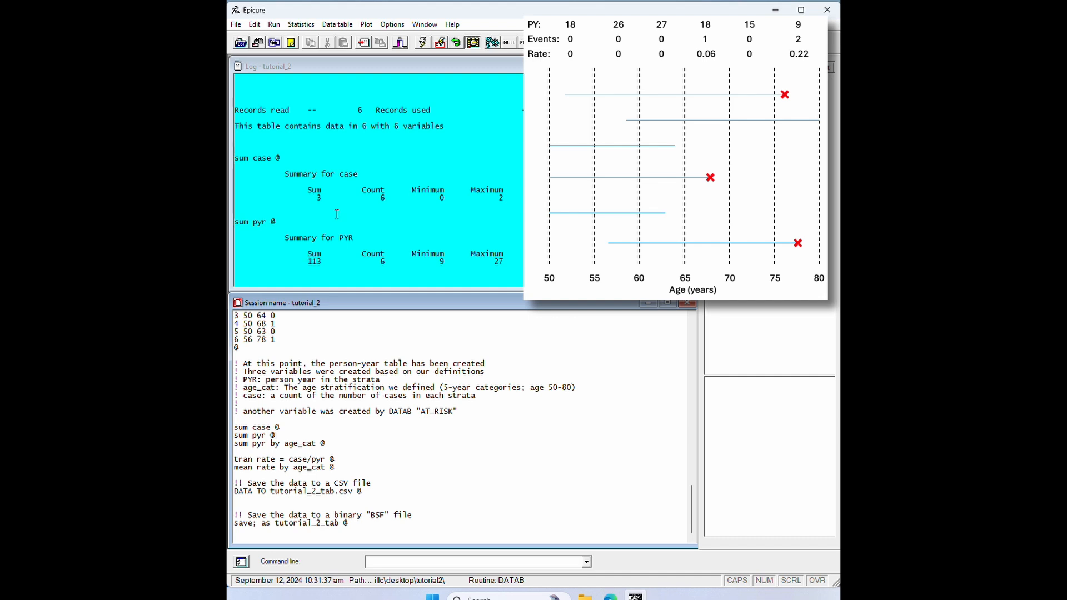
click(442, 46)
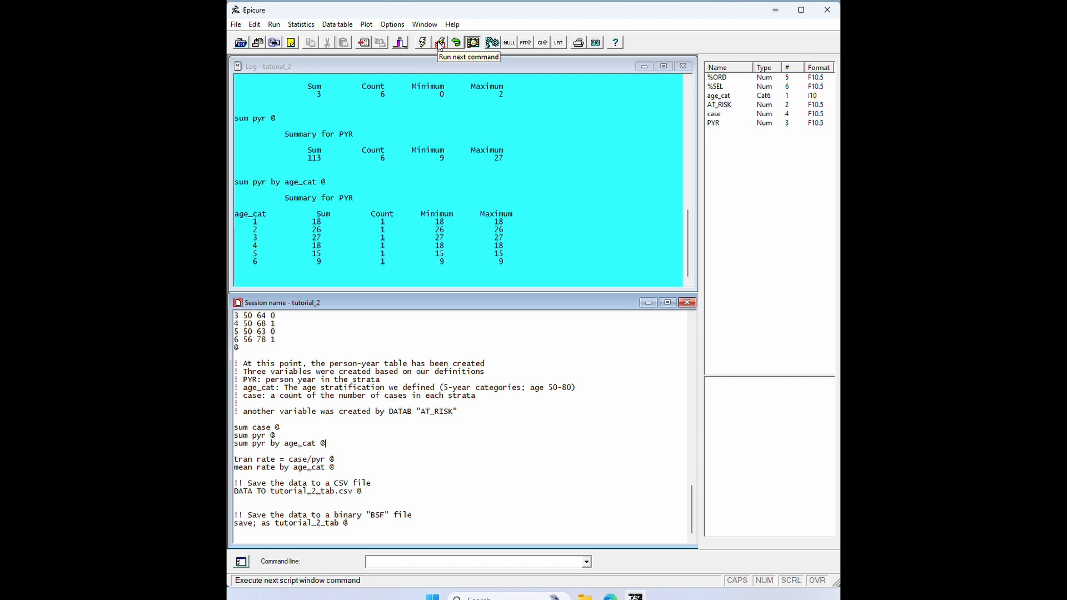
Run tran rate = case/pyr and mean rate by age_cat to compute rates per age category.
click(439, 44)
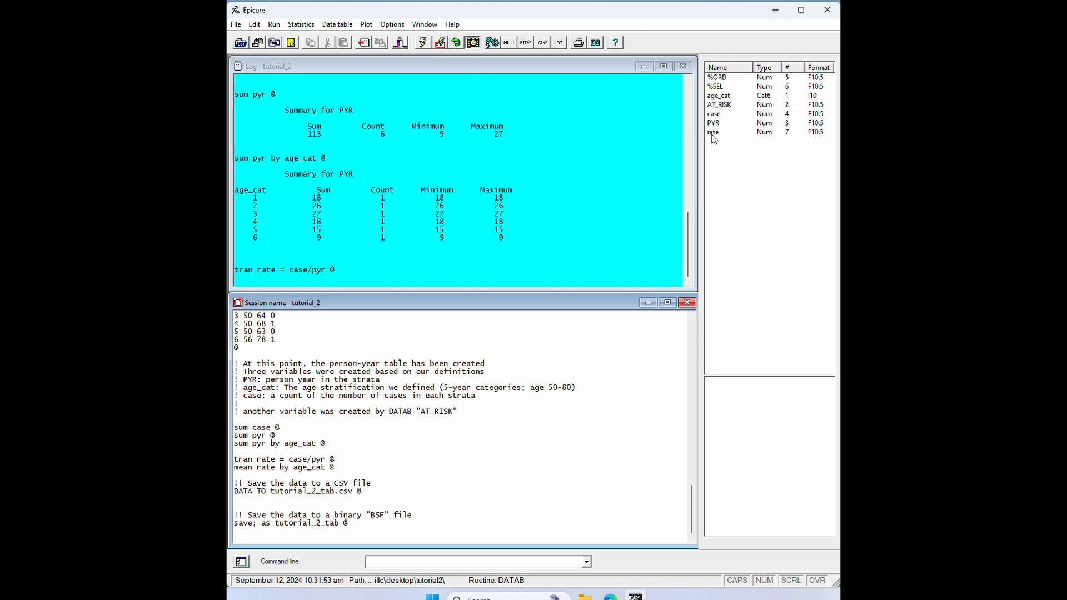
click(443, 46)
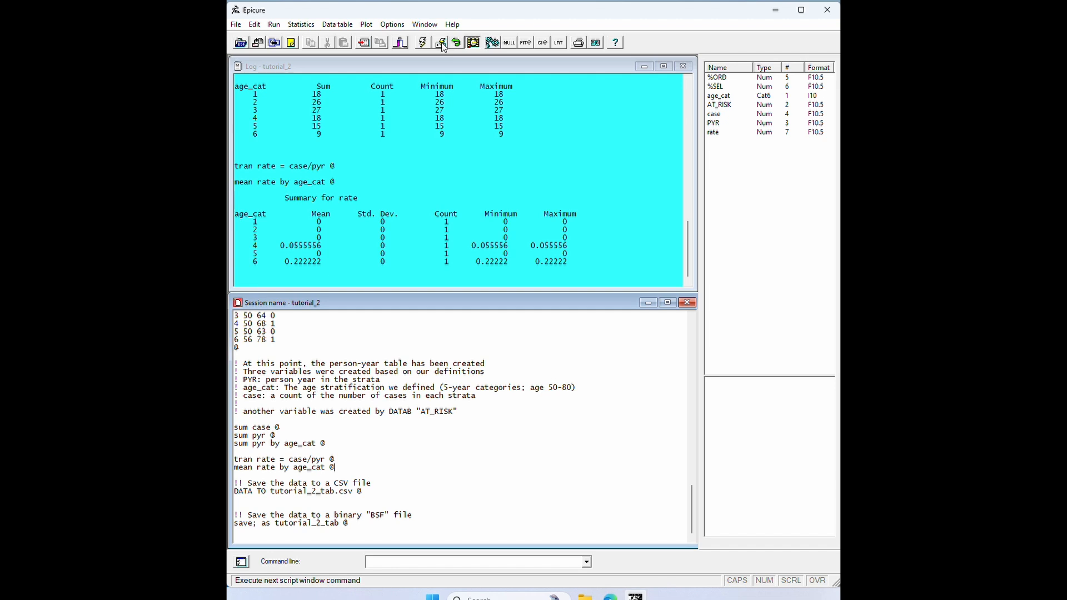
Run the commands exporting the data to tutorial_2_tab.csv and saving it as binary tutorial_2_tab.
click(441, 44)
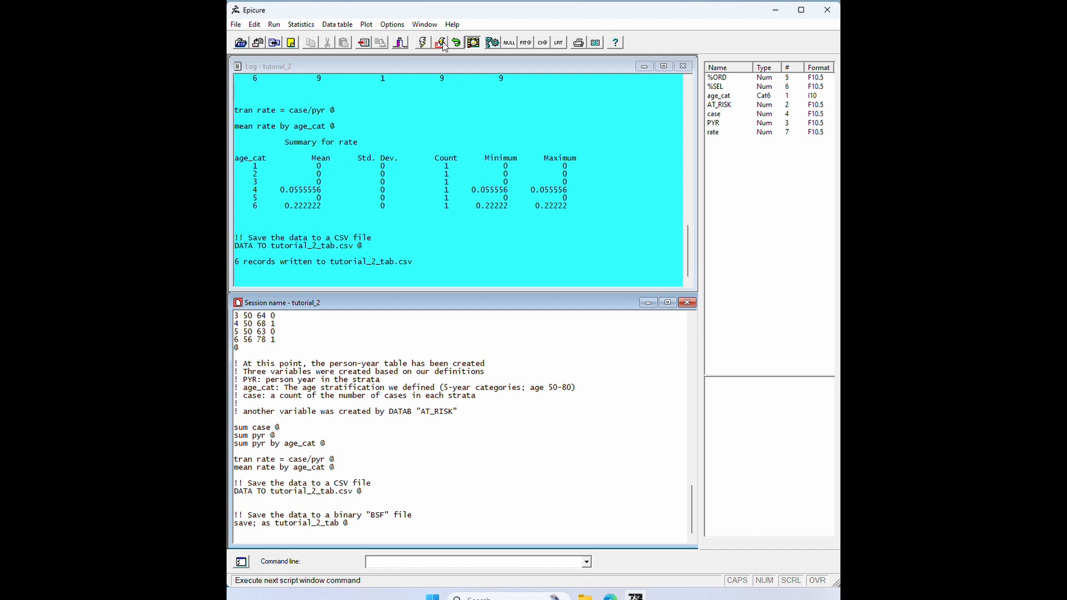
click(441, 45)
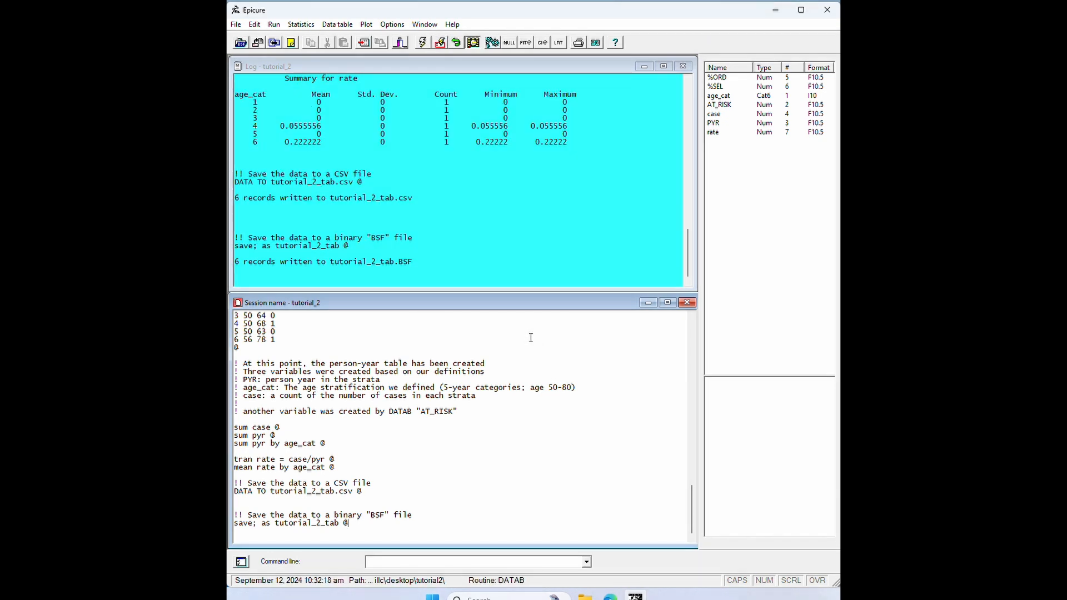
Exit Epicure, saving the current session.
click(827, 10)
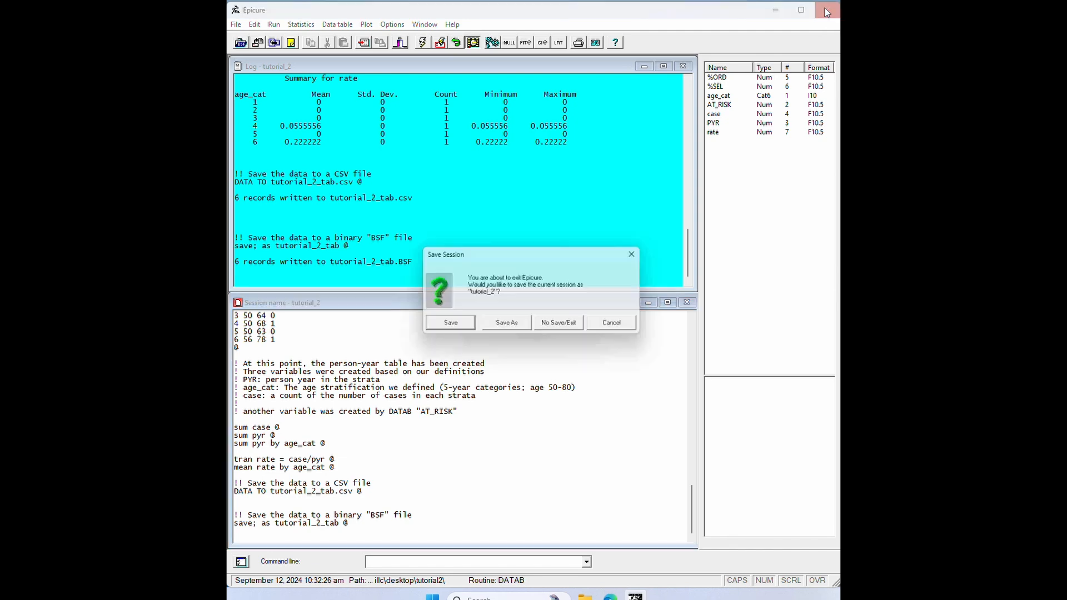
click(449, 320)
Open the tutorial_2_tab.csv file in Notepad.
right_click(375, 397)
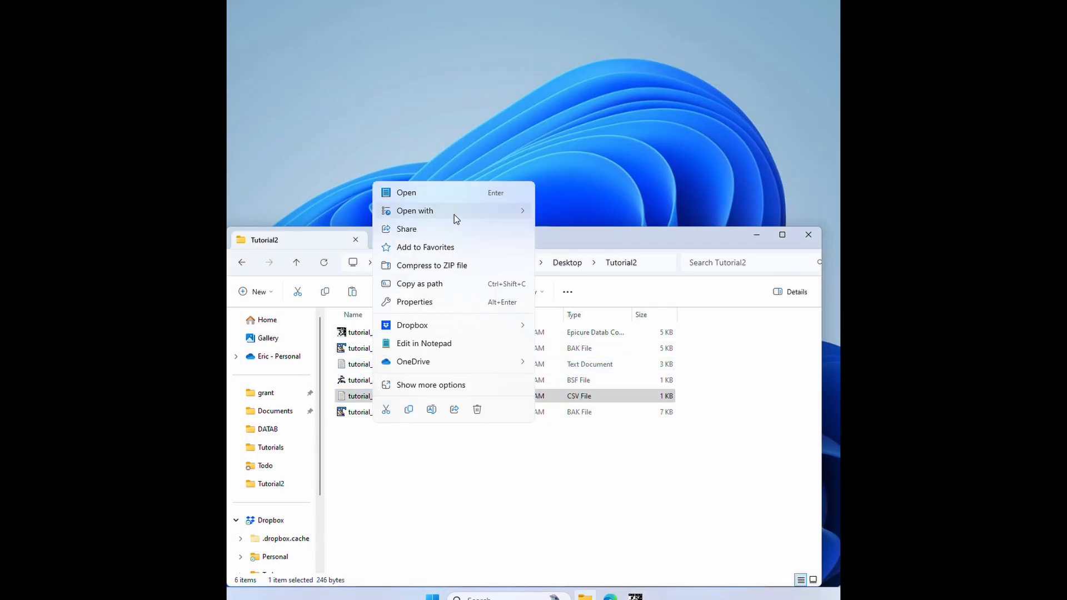
click(566, 233)
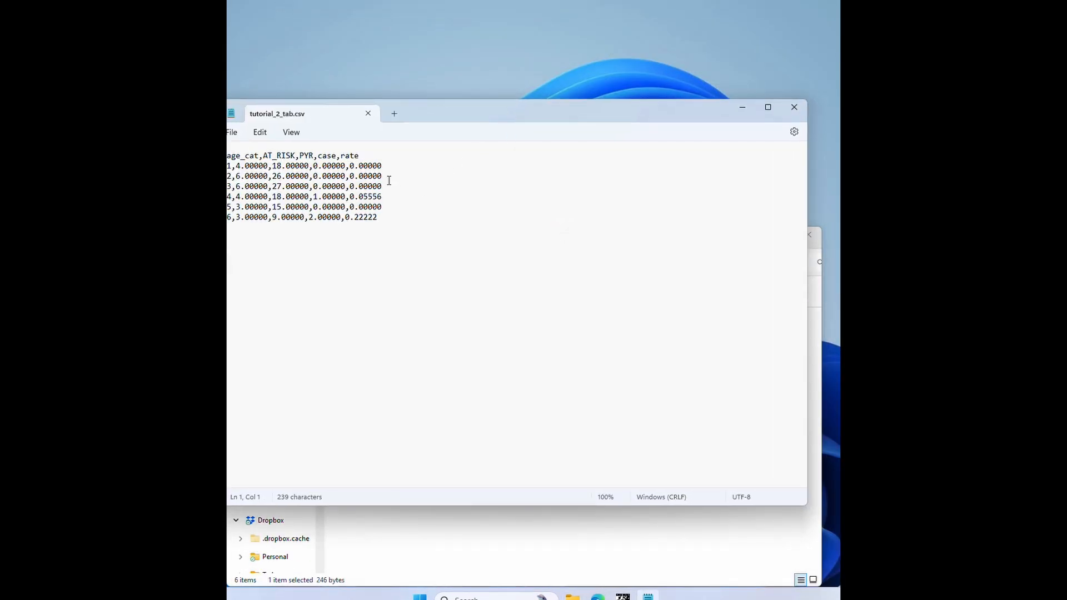